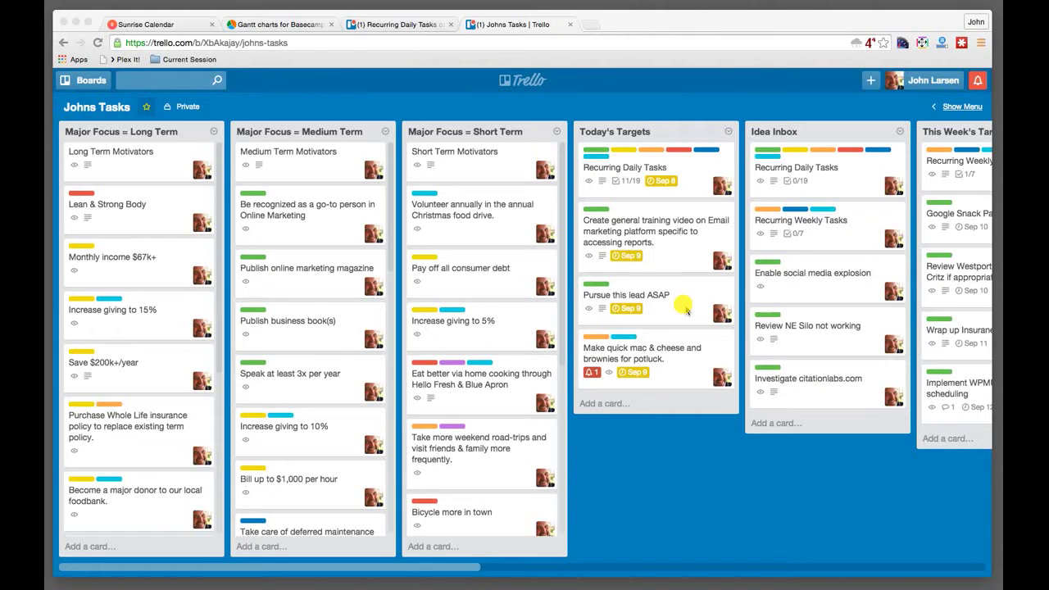
Step: Open the 'Create general training video…' card from the Today's Targets list
{"action": "left_click", "coordinate": [648, 230]}
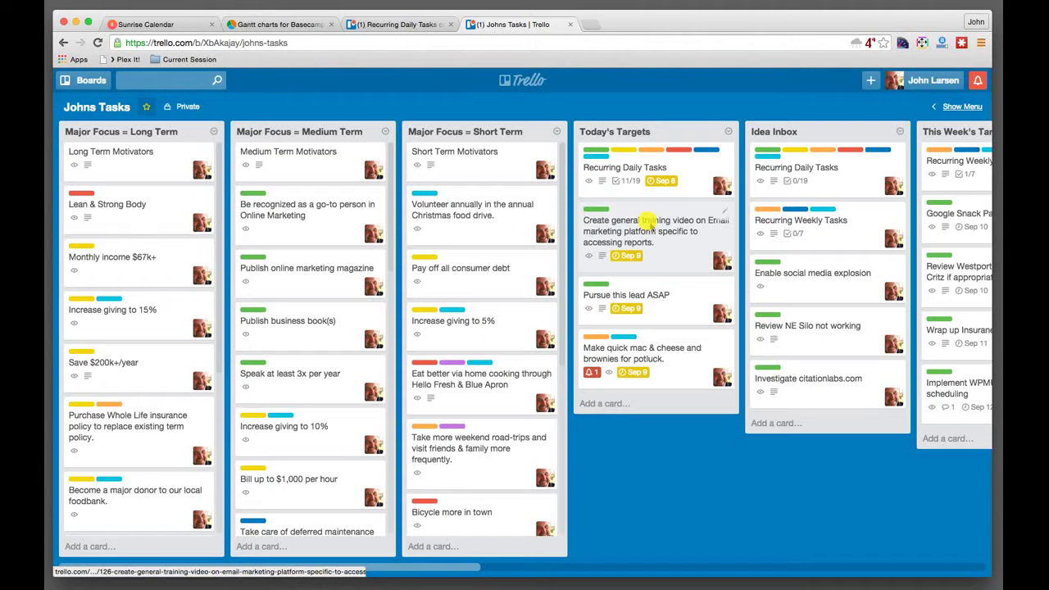
{"action": "left_click", "coordinate": [647, 227]}
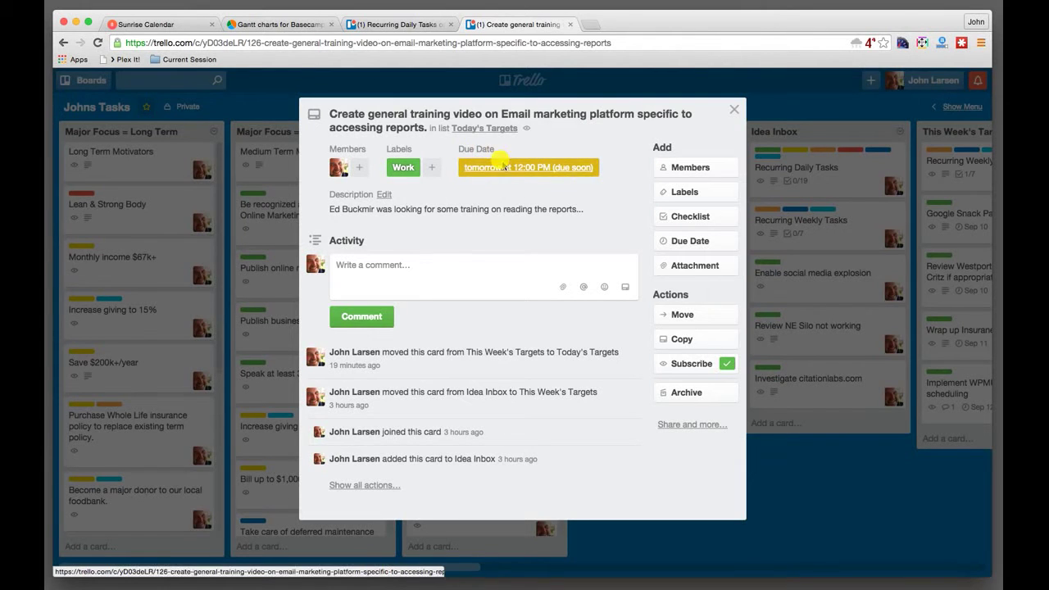
{"action": "left_click", "coordinate": [689, 250]}
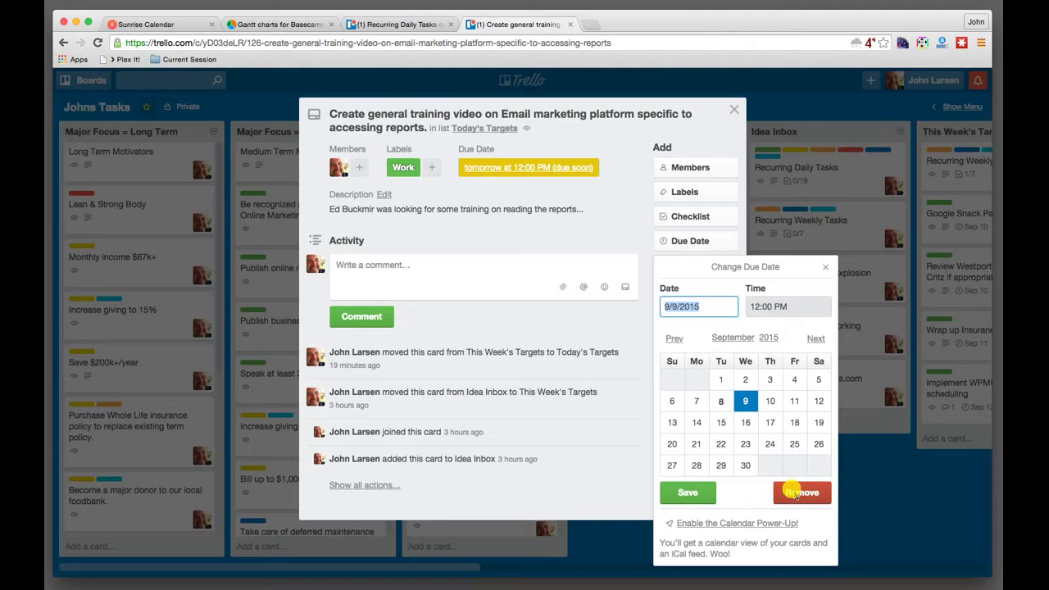
{"action": "left_click", "coordinate": [826, 268]}
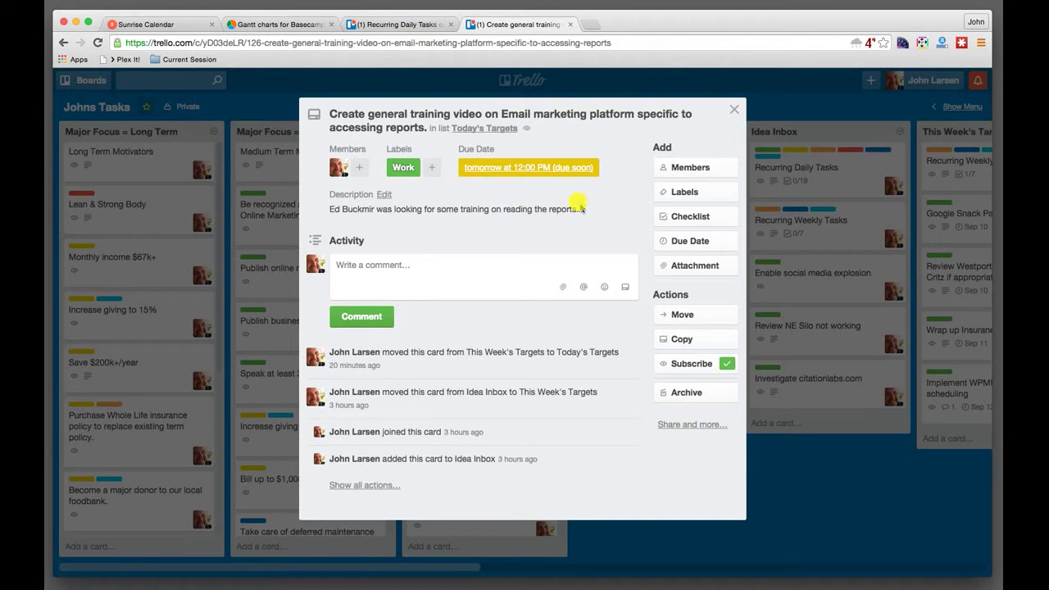
{"action": "left_click", "coordinate": [666, 242]}
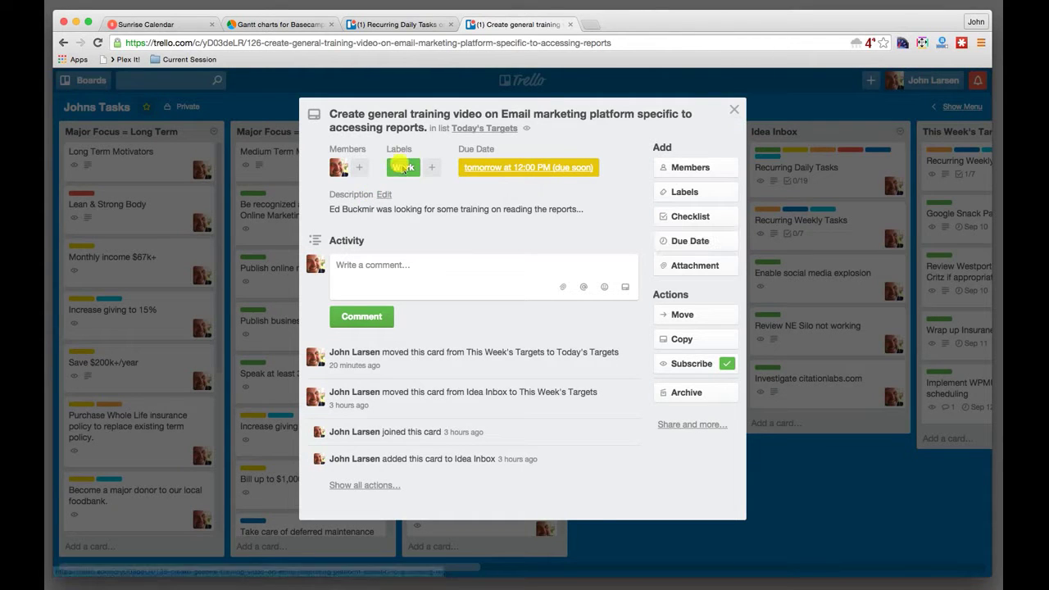
{"action": "left_click", "coordinate": [432, 169]}
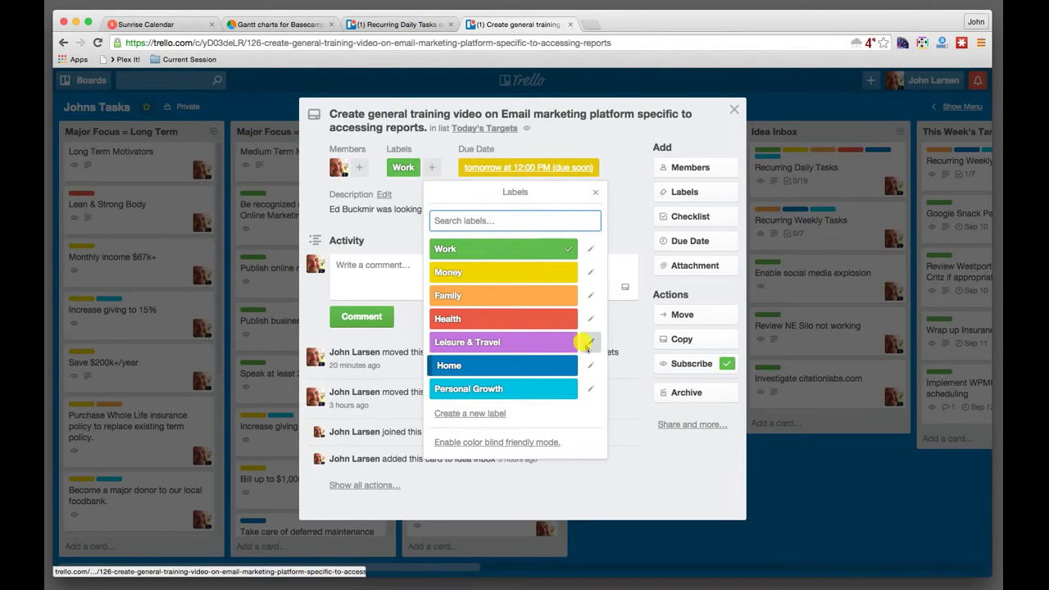
{"action": "left_click", "coordinate": [596, 192]}
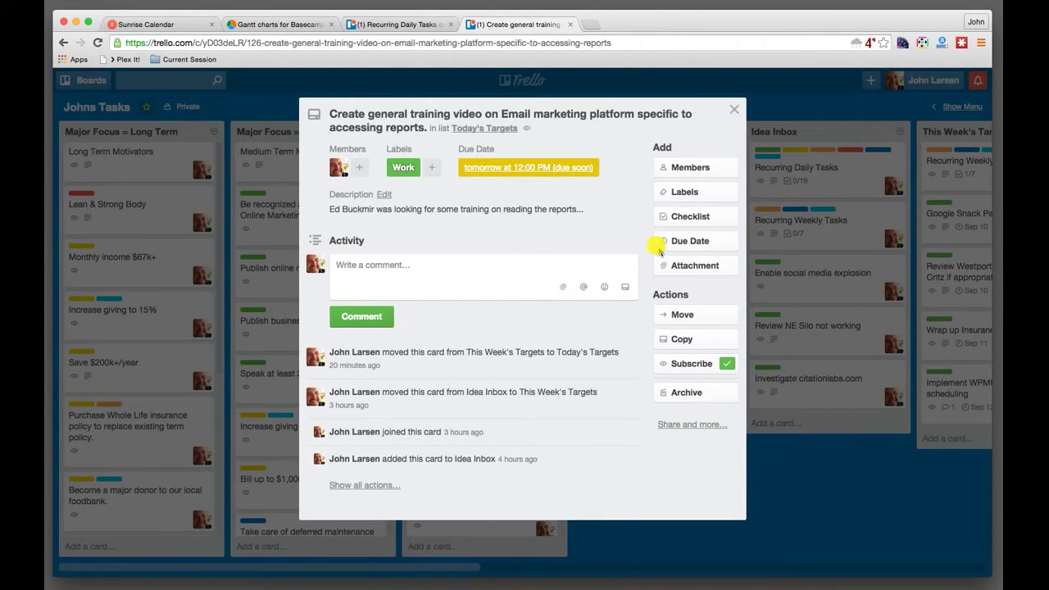
{"action": "left_click", "coordinate": [726, 269]}
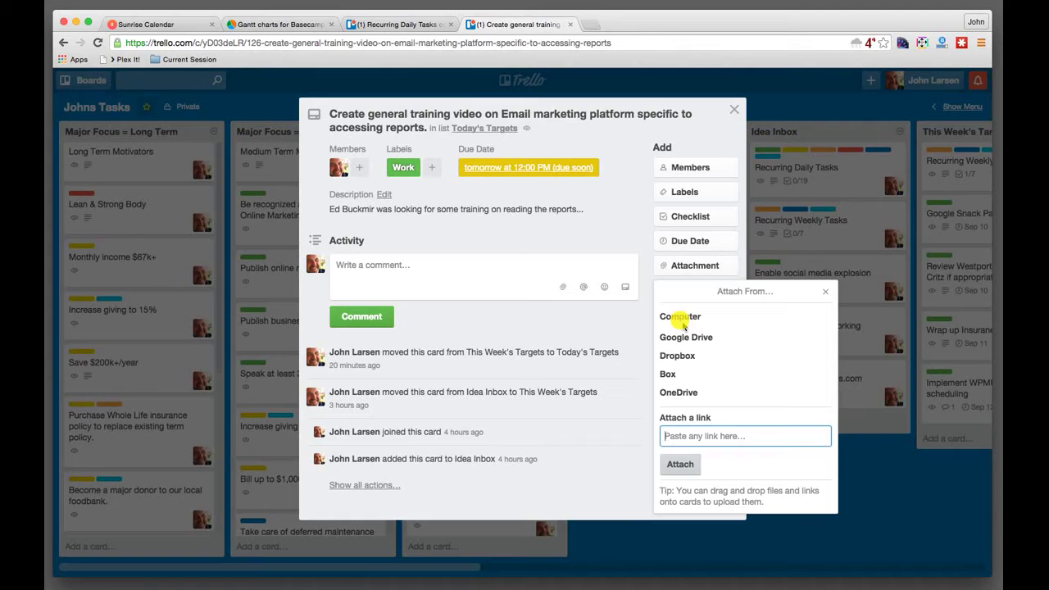
{"action": "left_click", "coordinate": [825, 292]}
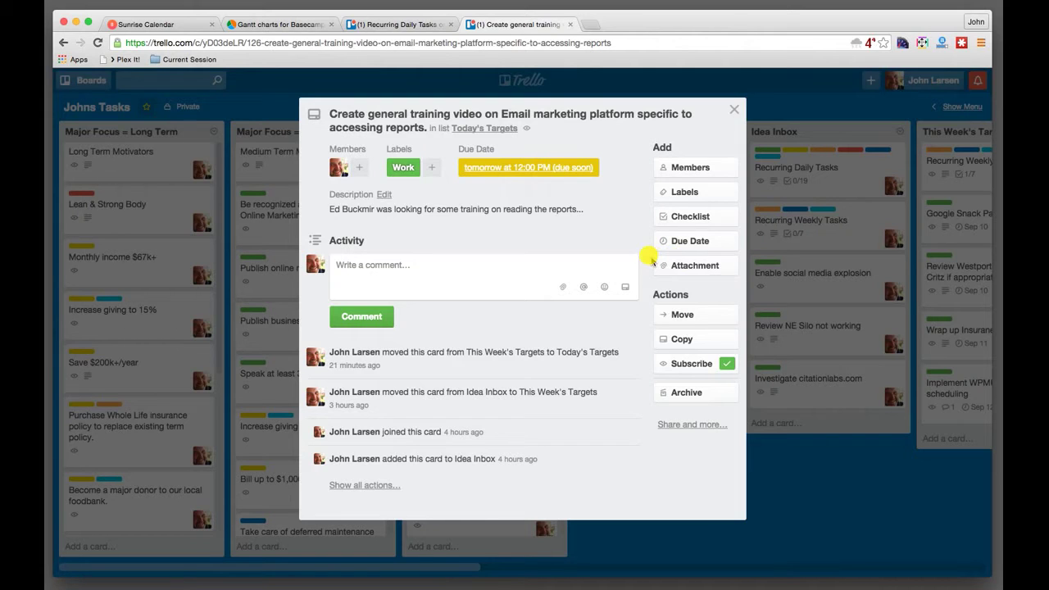
Step: Bring up the training video card's 'Share and more' popover showing card #126
{"action": "left_click", "coordinate": [681, 426]}
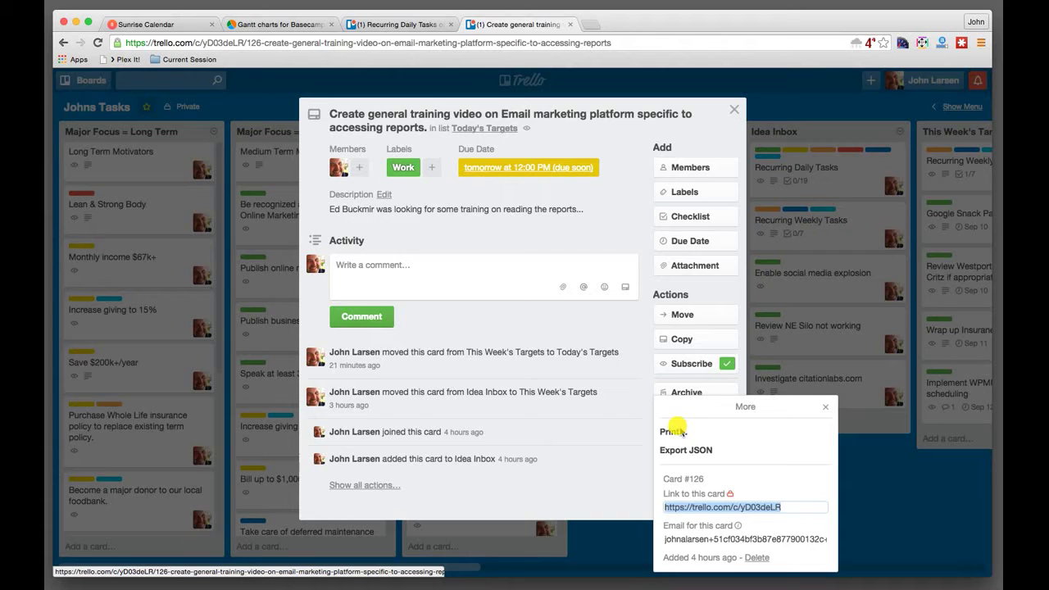
{"action": "left_click", "coordinate": [641, 417]}
{"action": "left_click", "coordinate": [688, 425]}
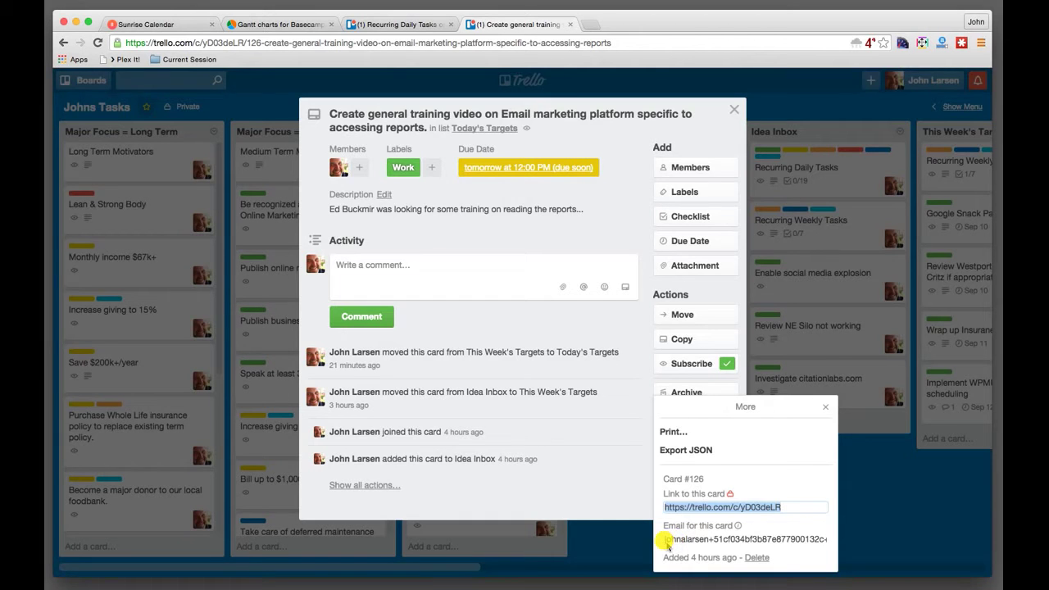
Step: Select the card's email address and its link, highlighting the short card ID
{"action": "left_click_drag", "start_coordinate": [667, 541], "coordinate": [824, 541]}
{"action": "left_click", "coordinate": [870, 537]}
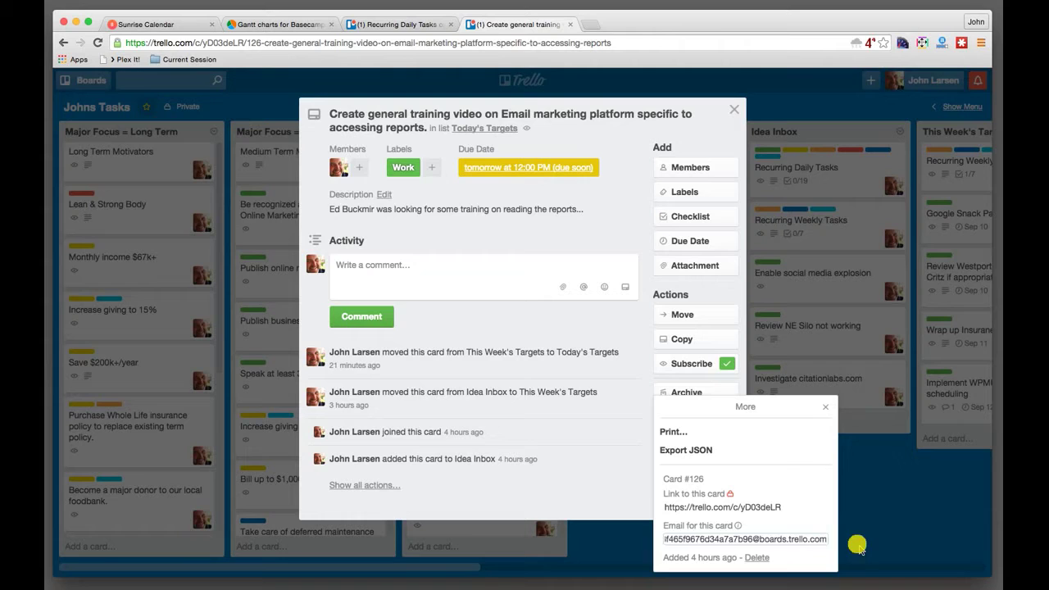
{"action": "left_click_drag", "start_coordinate": [649, 534], "coordinate": [836, 539]}
{"action": "left_click", "coordinate": [864, 541]}
{"action": "left_click", "coordinate": [831, 540]}
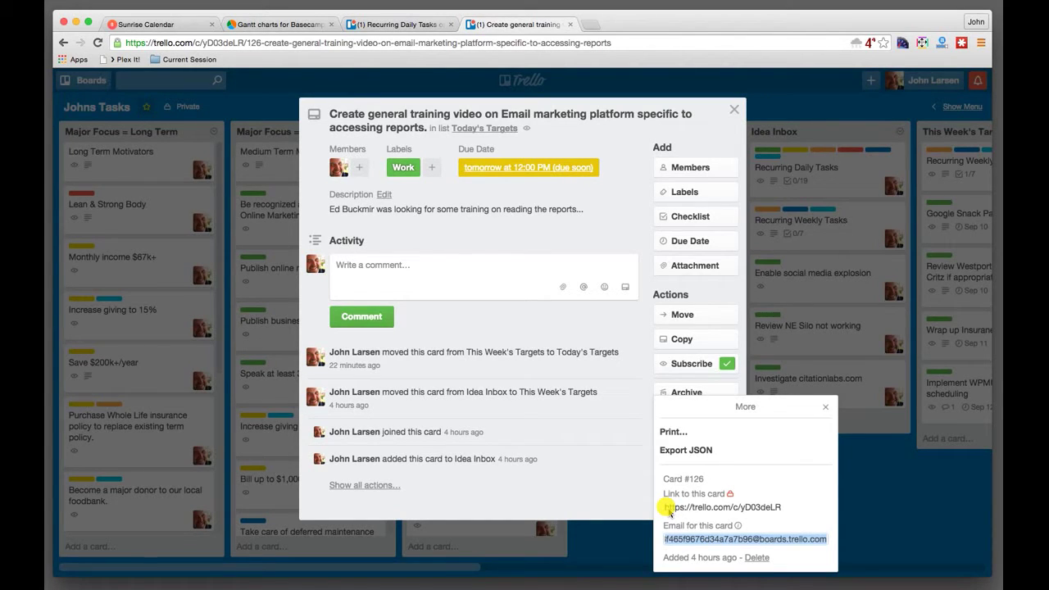
{"action": "left_click_drag", "start_coordinate": [669, 510], "coordinate": [785, 512]}
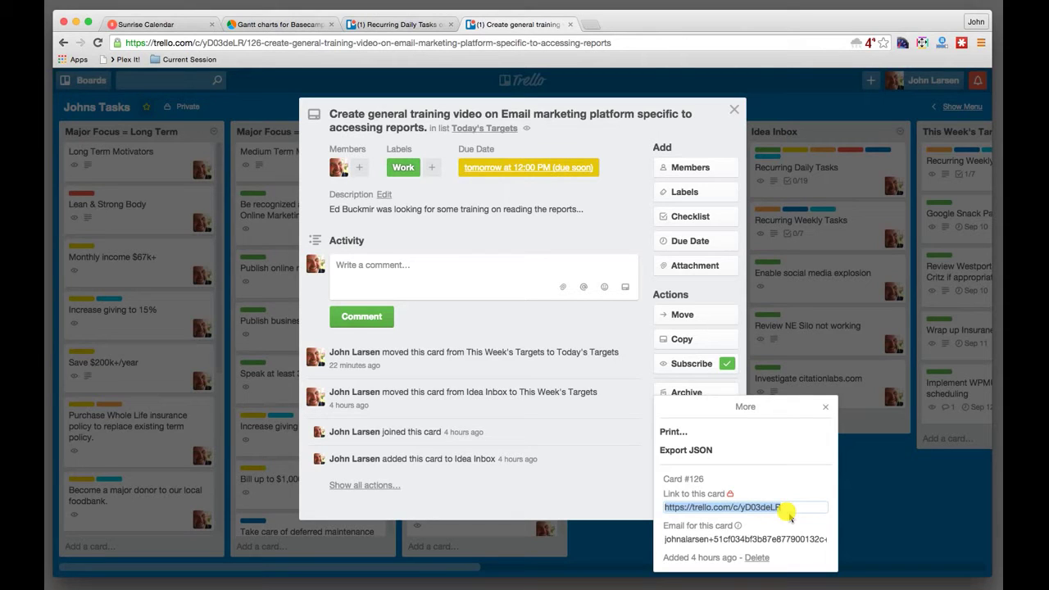
{"action": "left_click_drag", "start_coordinate": [792, 510], "coordinate": [666, 514]}
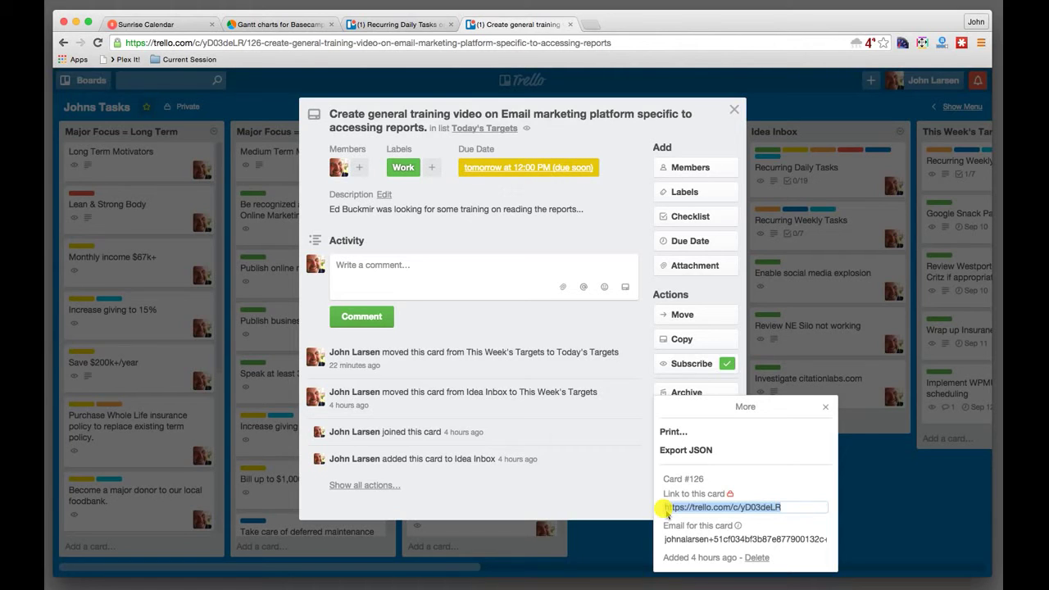
Step: Close the training video card and open 'Logo for Meixell-Diehl Agency' in Waiting on Others
{"action": "left_click", "coordinate": [633, 349]}
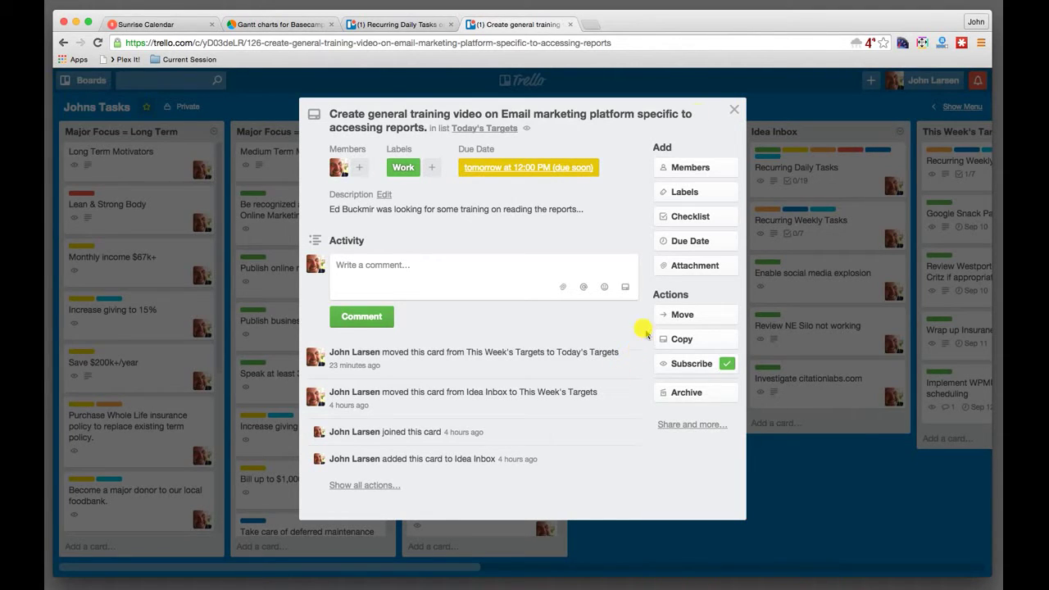
{"action": "left_click", "coordinate": [734, 109]}
{"action": "scroll", "coordinate": [720, 185], "scroll_direction": "right", "scroll_amount": 10}
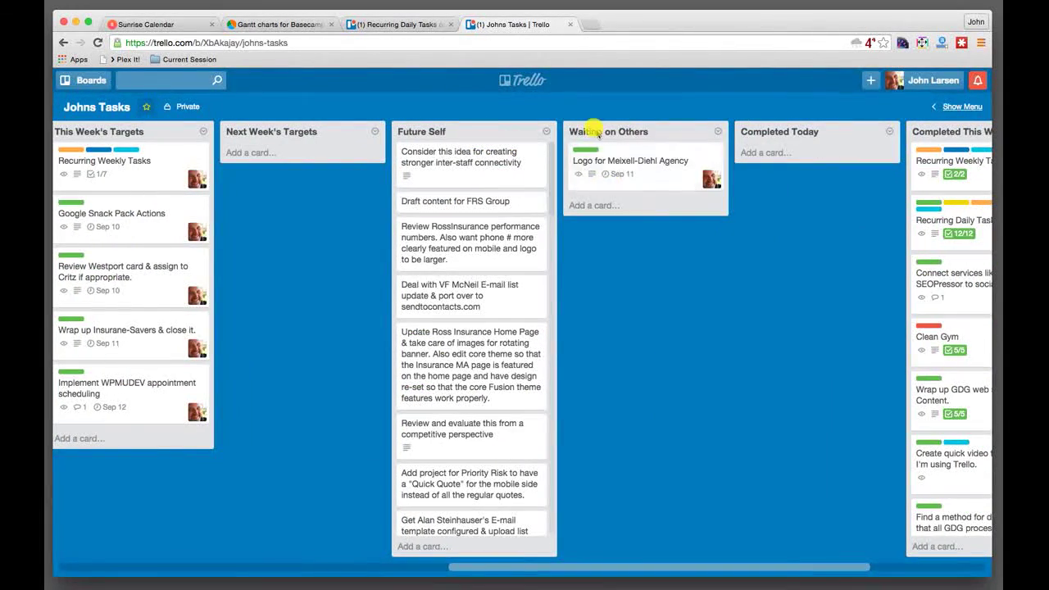
{"action": "left_click", "coordinate": [627, 161]}
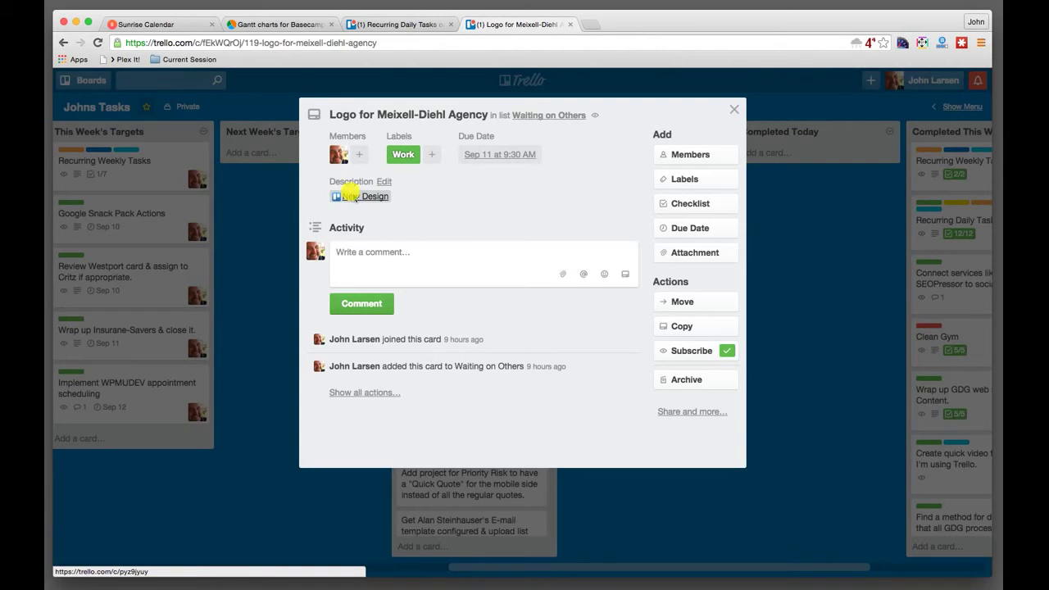
Step: Follow the description link to the New Design card and scroll through its details
{"action": "left_click", "coordinate": [366, 198]}
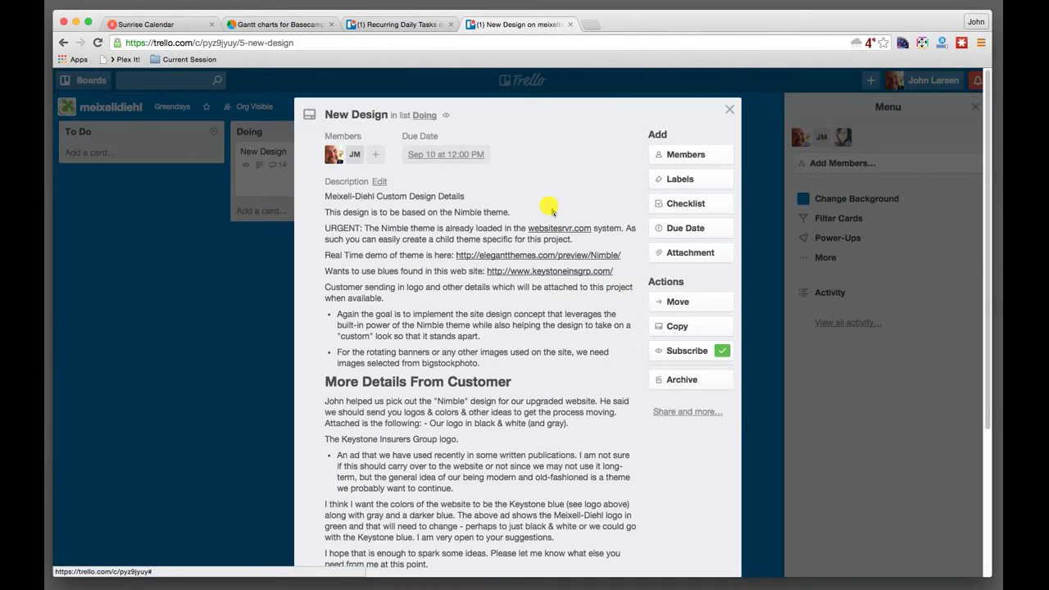
{"action": "scroll", "coordinate": [525, 246], "scroll_direction": "down", "scroll_amount": 3}
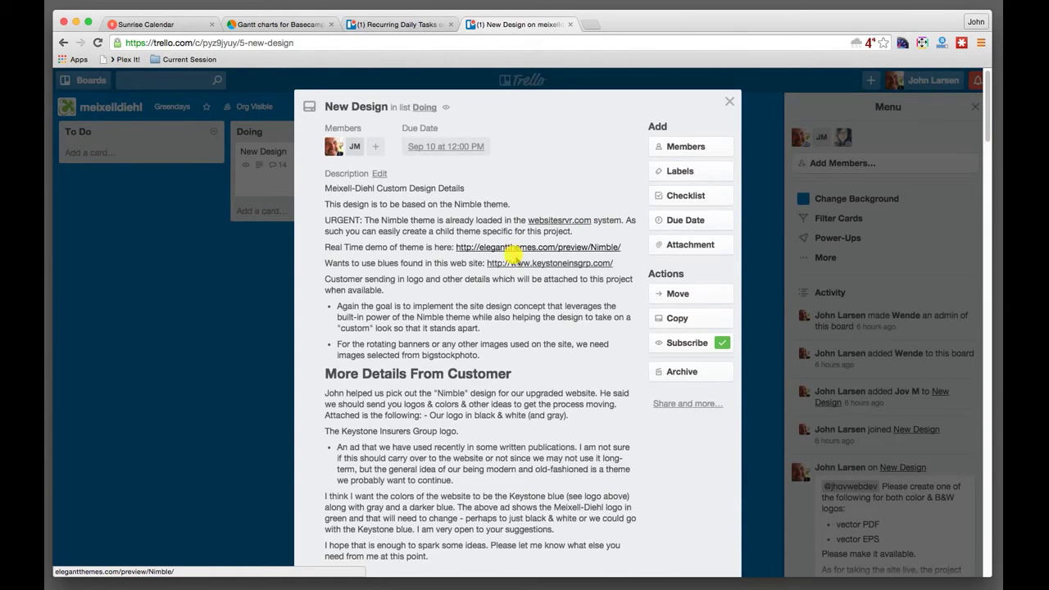
{"action": "scroll", "coordinate": [514, 256], "scroll_direction": "down", "scroll_amount": 8}
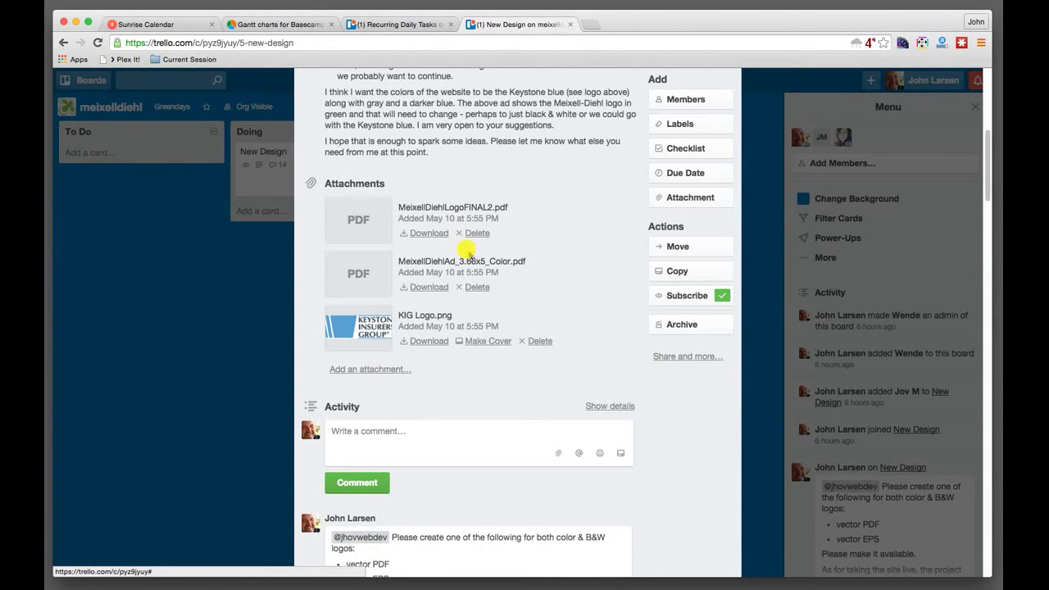
{"action": "scroll", "coordinate": [469, 254], "scroll_direction": "down", "scroll_amount": 5}
{"action": "scroll", "coordinate": [468, 252], "scroll_direction": "down", "scroll_amount": 20}
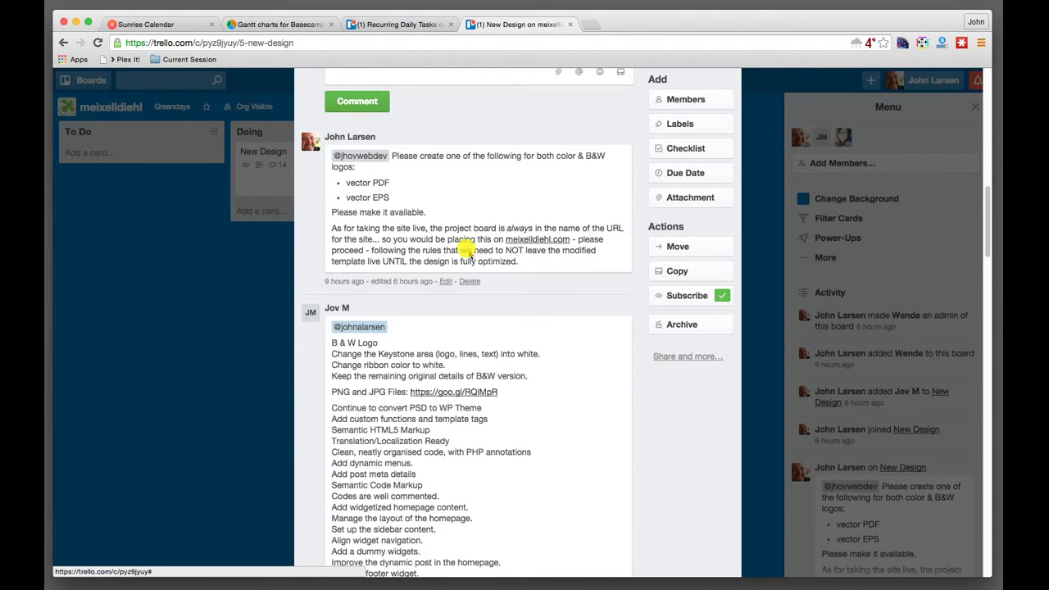
{"action": "scroll", "coordinate": [469, 253], "scroll_direction": "down", "scroll_amount": 12}
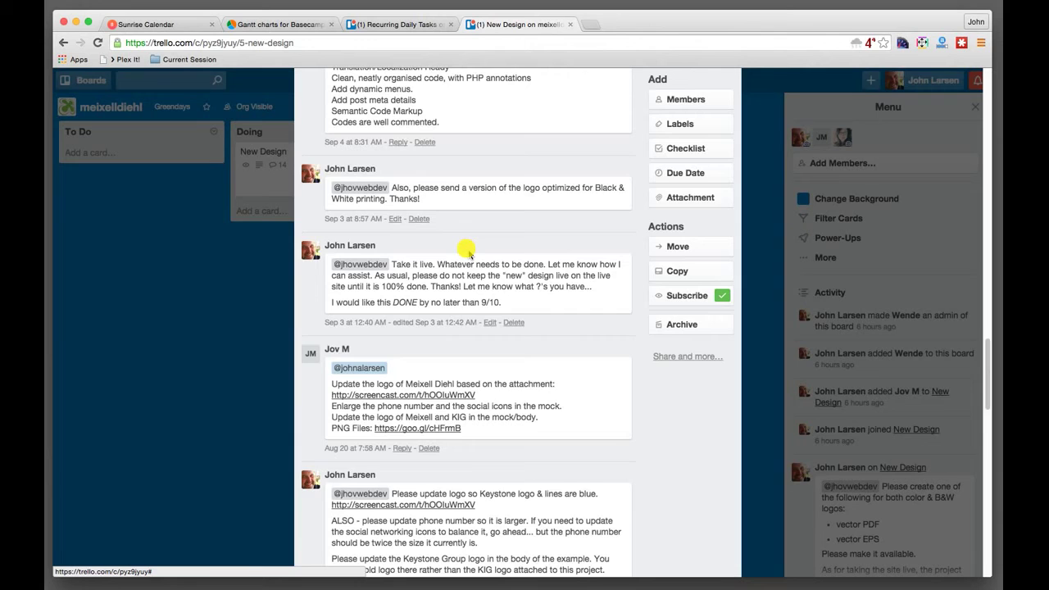
{"action": "scroll", "coordinate": [467, 250], "scroll_direction": "up", "scroll_amount": 15}
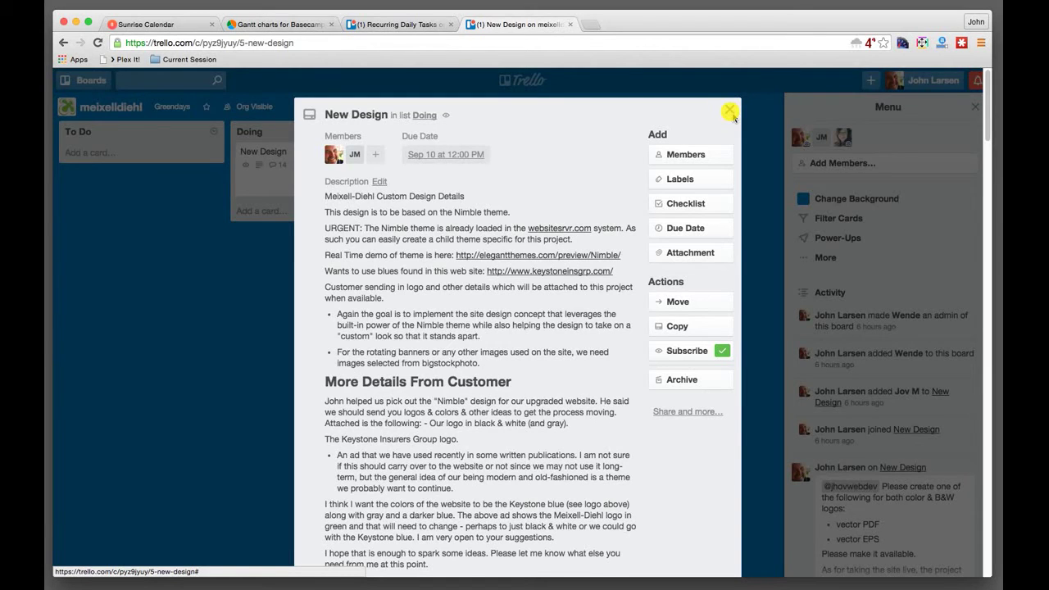
Step: Close and reopen the New Design card, then go back to the Logo card
{"action": "left_click", "coordinate": [731, 113]}
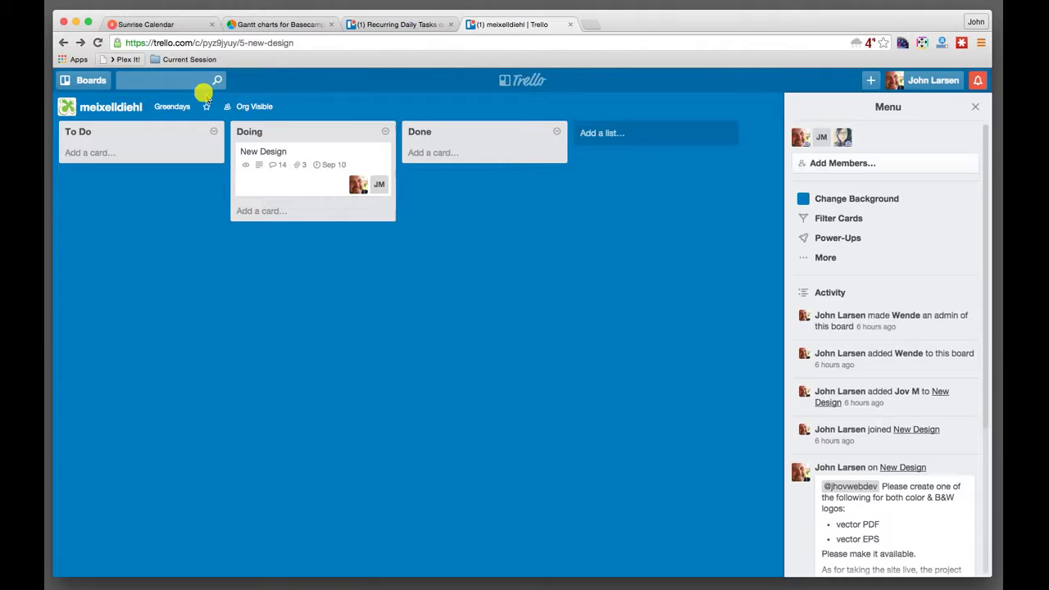
{"action": "left_click", "coordinate": [264, 156]}
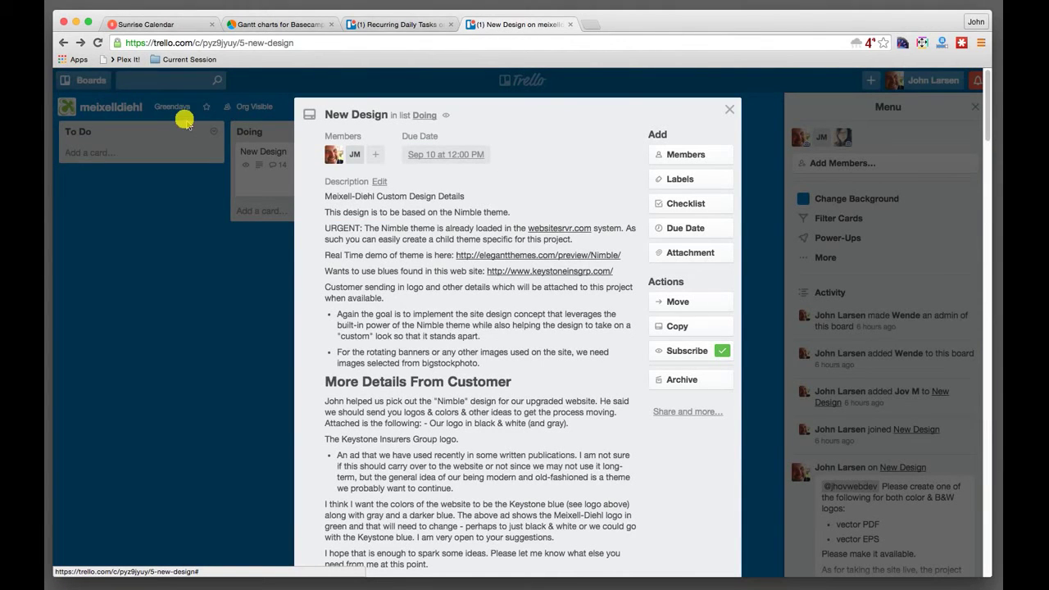
{"action": "left_click", "coordinate": [64, 43]}
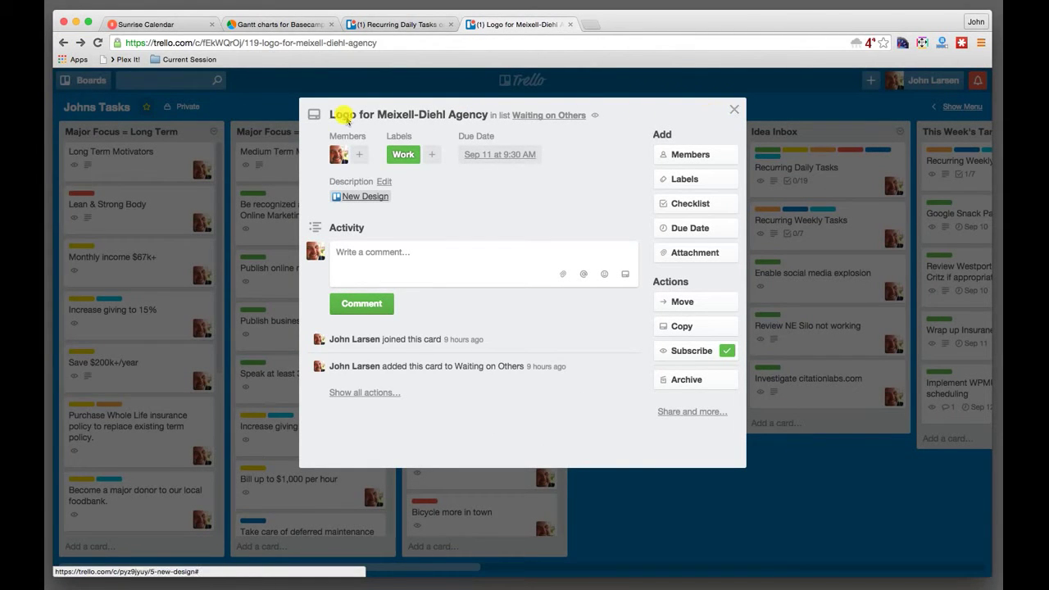
Step: Edit the Logo card's description to reveal the New Design card URL, then save it
{"action": "left_click", "coordinate": [385, 181]}
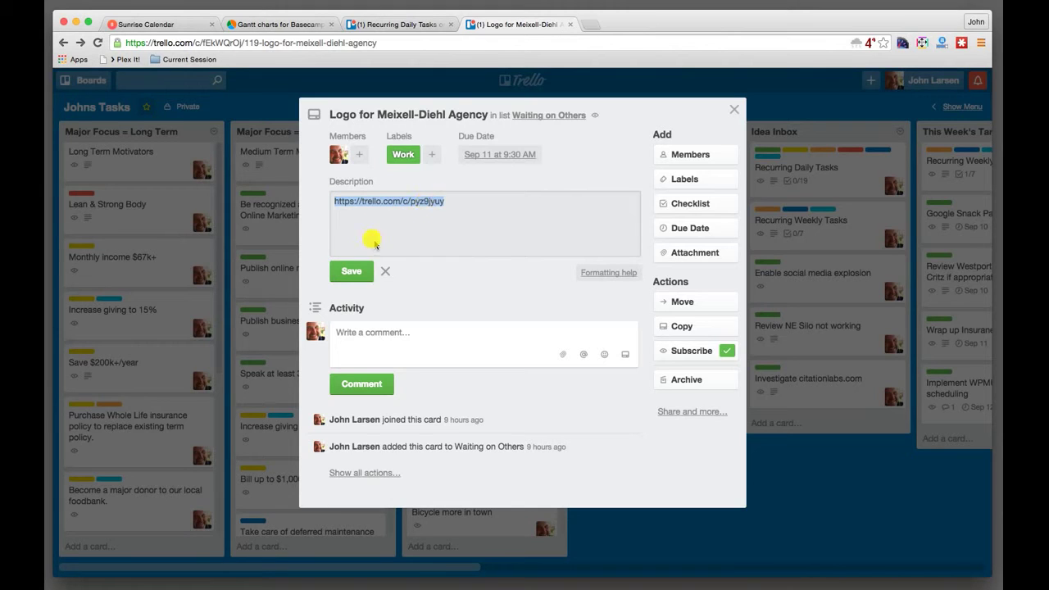
{"action": "left_click", "coordinate": [351, 271]}
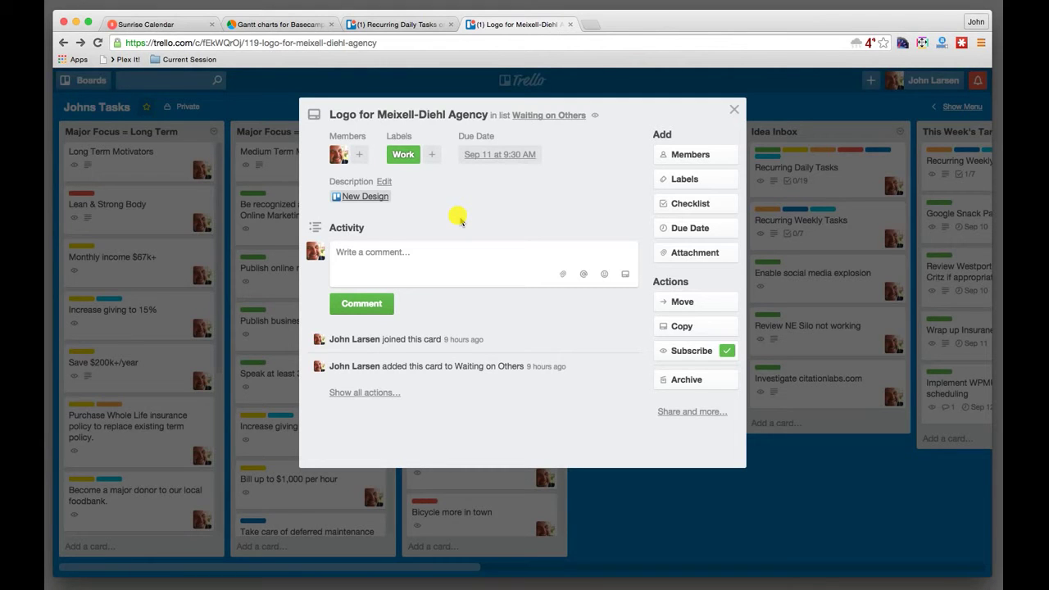
Step: Close the Logo card and scroll the board right to the Completed This Week list
{"action": "left_click", "coordinate": [733, 109]}
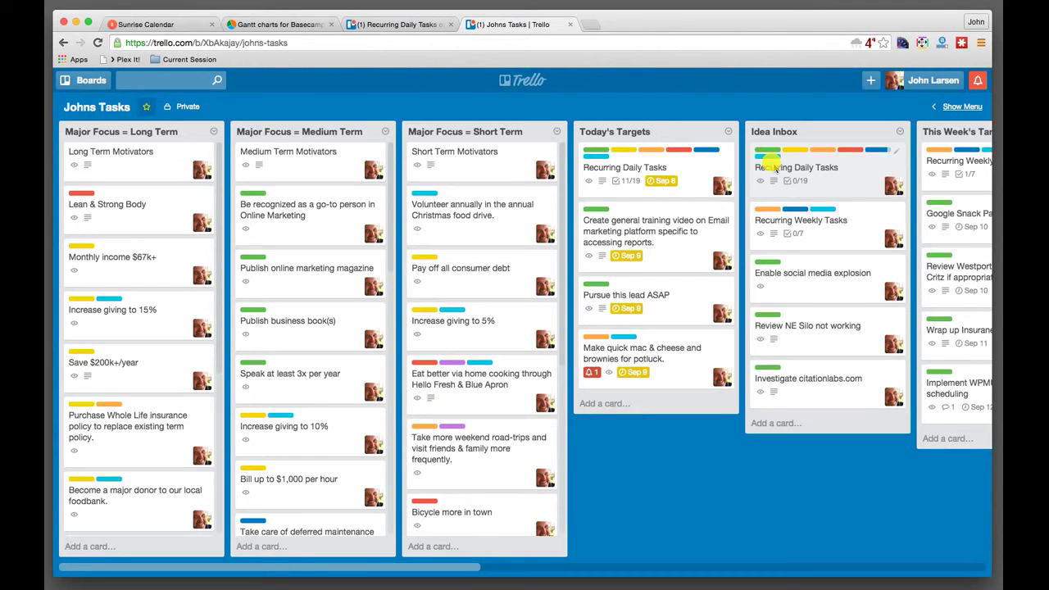
{"action": "scroll", "coordinate": [701, 253], "scroll_direction": "right", "scroll_amount": 5}
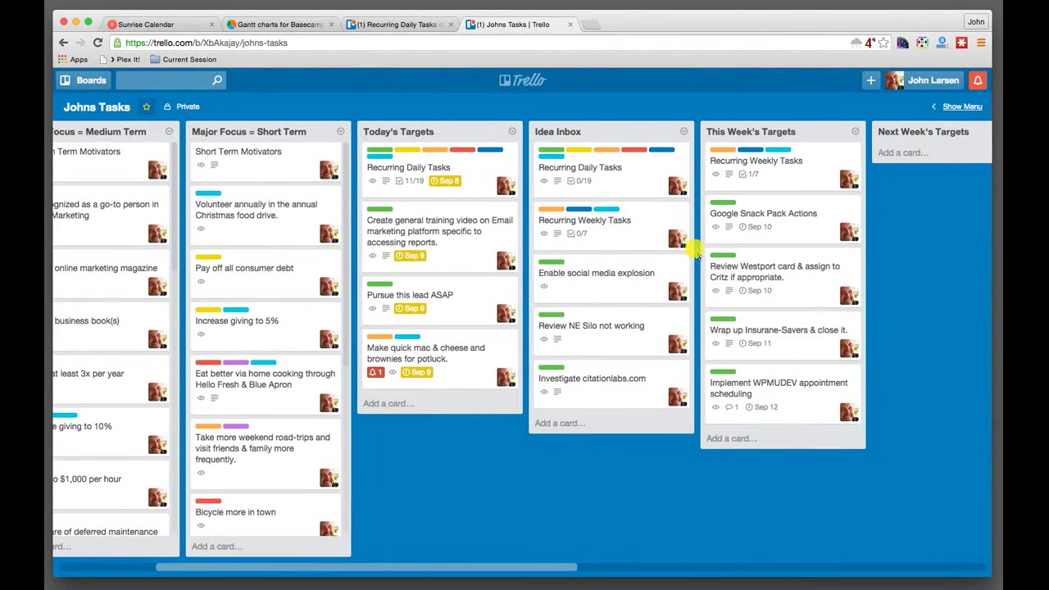
{"action": "scroll", "coordinate": [696, 253], "scroll_direction": "right", "scroll_amount": 3}
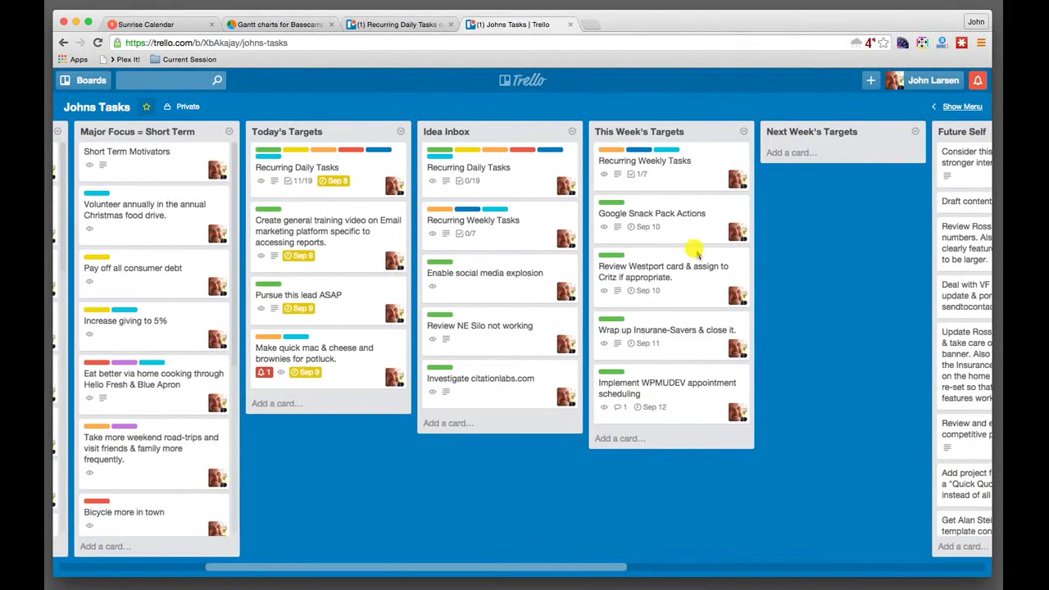
{"action": "scroll", "coordinate": [696, 252], "scroll_direction": "right", "scroll_amount": 2}
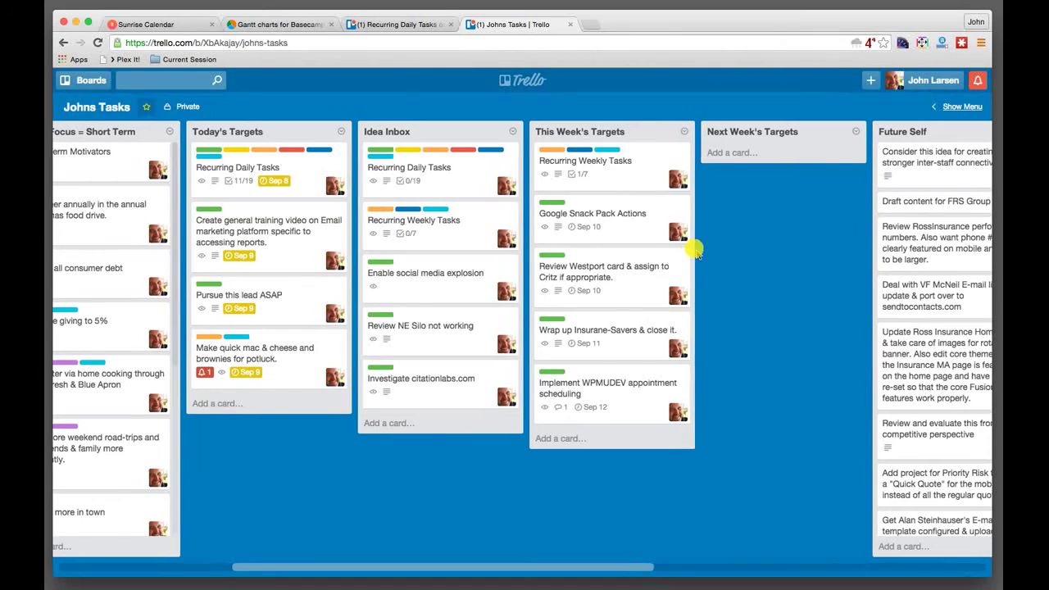
{"action": "scroll", "coordinate": [695, 253], "scroll_direction": "right", "scroll_amount": 1}
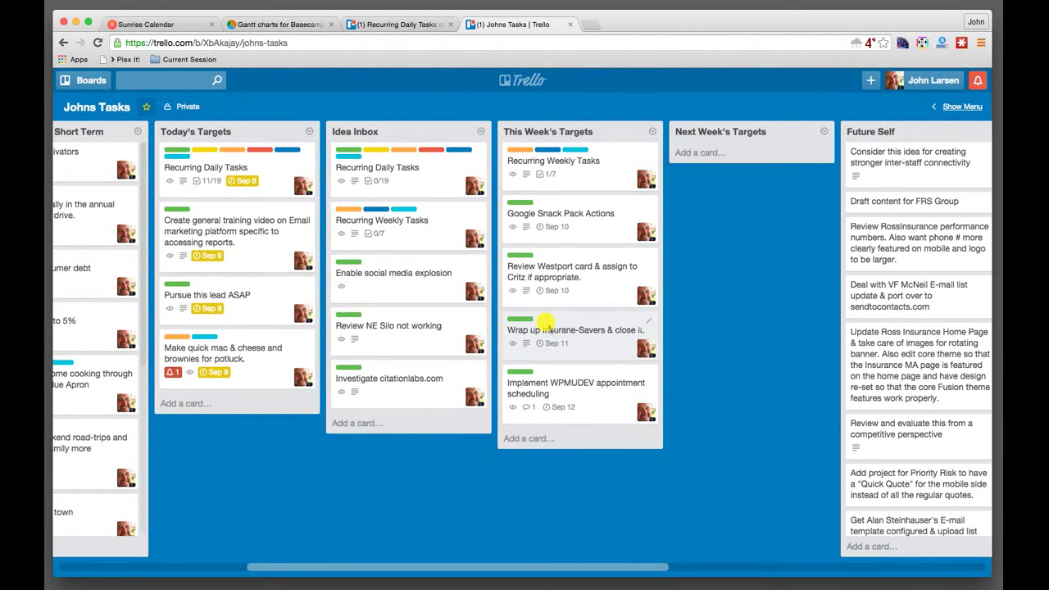
{"action": "scroll", "coordinate": [546, 324], "scroll_direction": "right", "scroll_amount": 20}
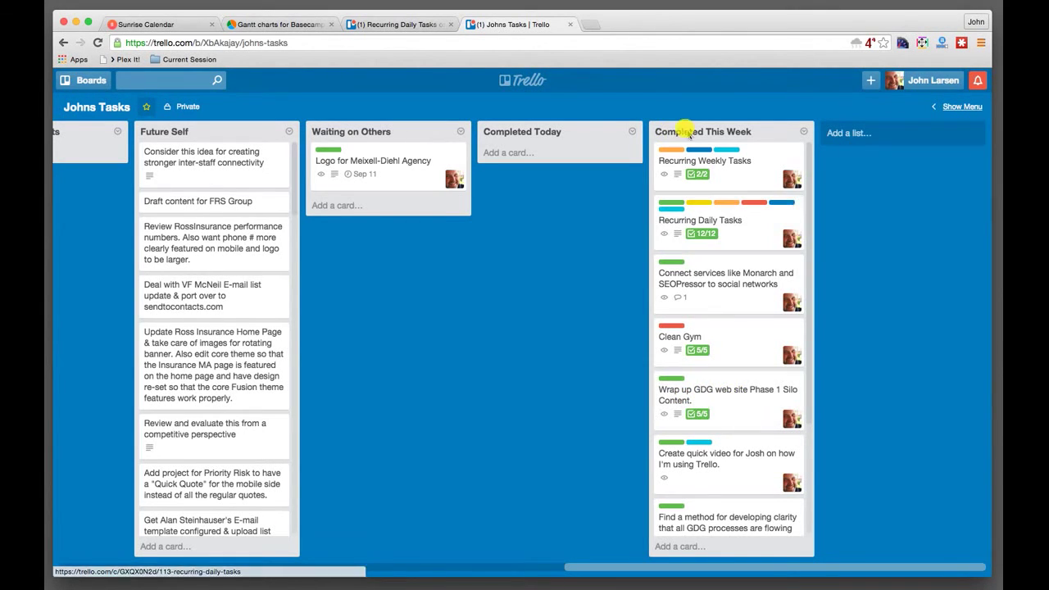
Step: Open the 'Wrap up GDG web site Phase 1 Silo Content' card in Completed This Week
{"action": "left_click", "coordinate": [710, 396]}
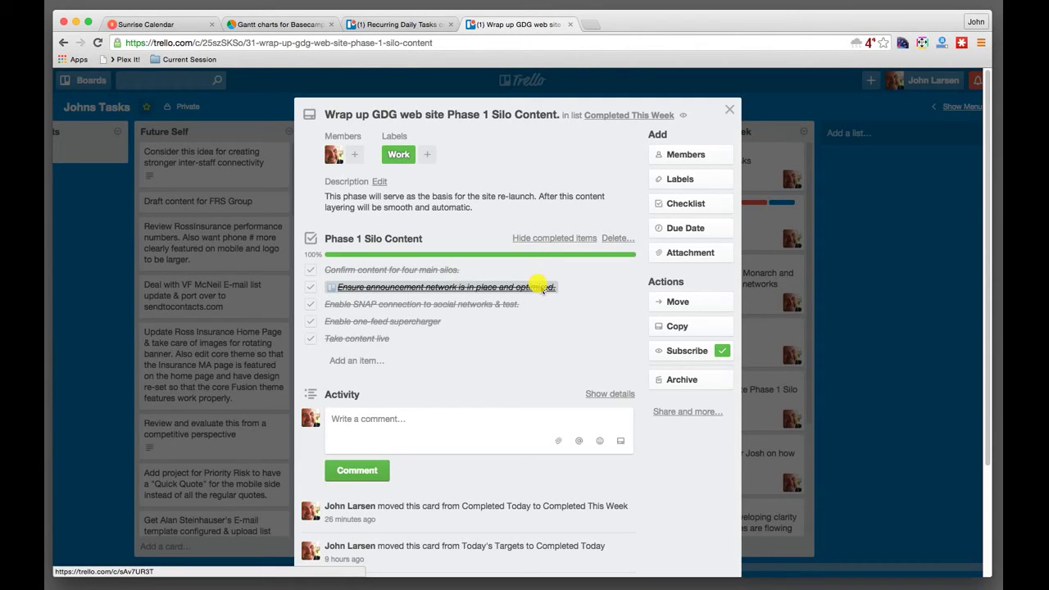
Step: Open the linked 'Ensure announcement network' card, scroll through it, then go back
{"action": "left_click", "coordinate": [497, 282]}
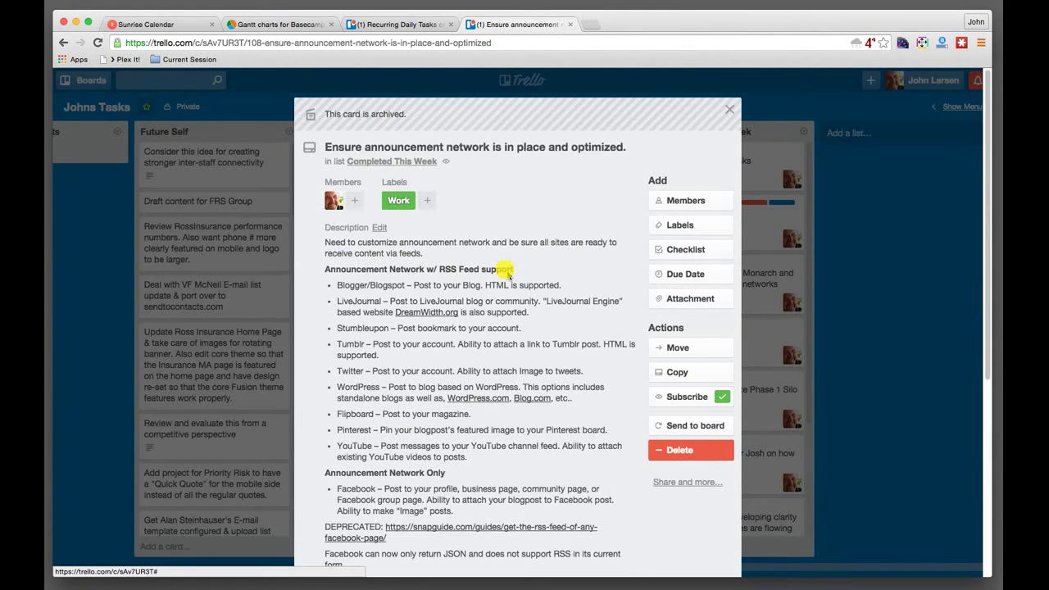
{"action": "scroll", "coordinate": [414, 230], "scroll_direction": "down", "scroll_amount": 5}
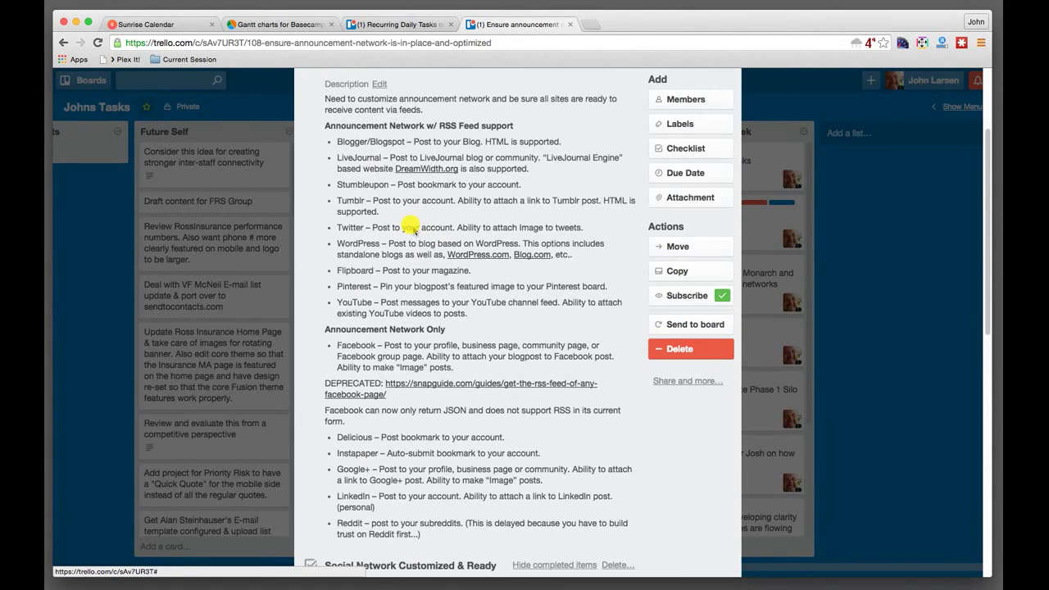
{"action": "scroll", "coordinate": [412, 229], "scroll_direction": "down", "scroll_amount": 2}
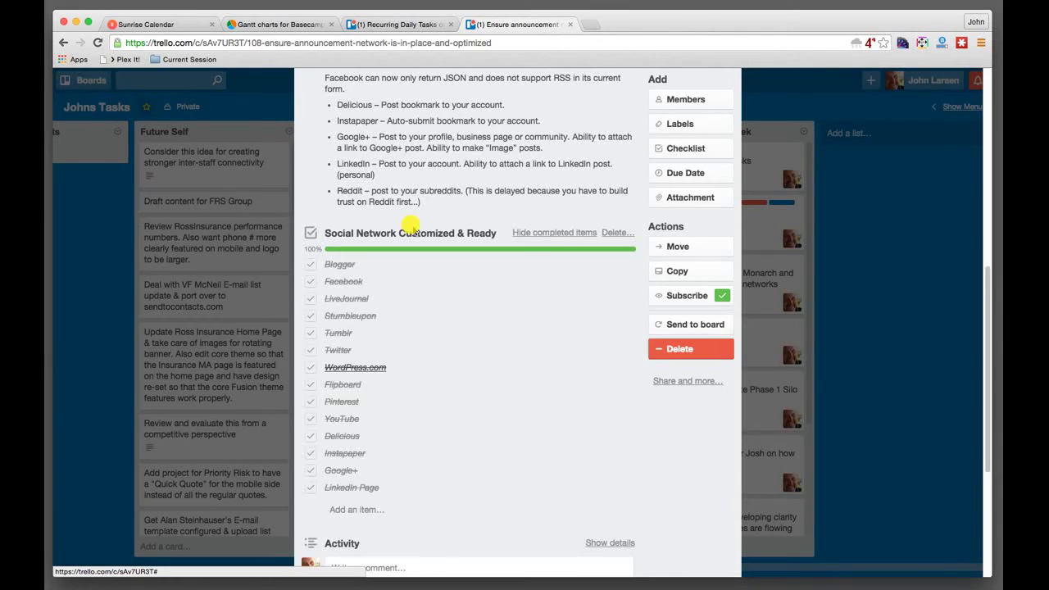
{"action": "scroll", "coordinate": [413, 229], "scroll_direction": "down", "scroll_amount": 3}
{"action": "scroll", "coordinate": [414, 230], "scroll_direction": "up", "scroll_amount": 10}
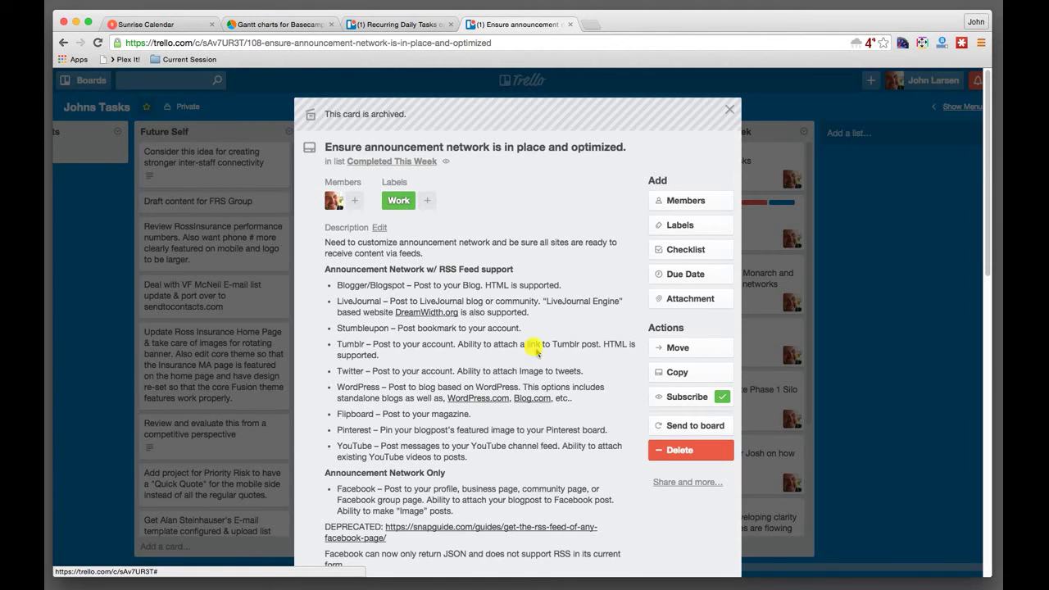
{"action": "scroll", "coordinate": [590, 383], "scroll_direction": "down", "scroll_amount": 4}
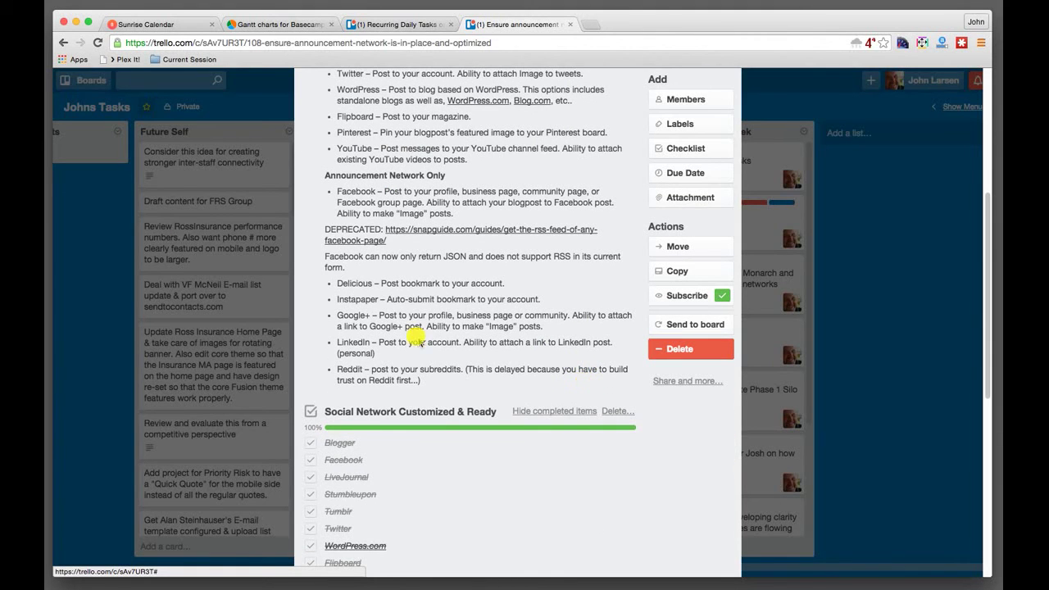
{"action": "left_click", "coordinate": [63, 42]}
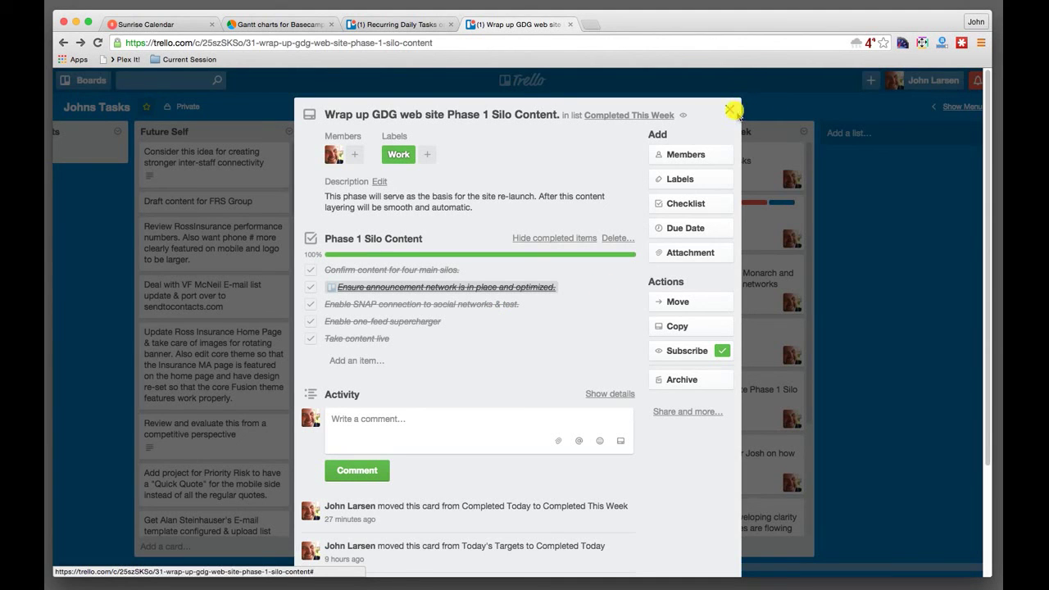
Step: Close the card, check the Logo card's member and details, then scroll back to the board's start
{"action": "left_click", "coordinate": [730, 110]}
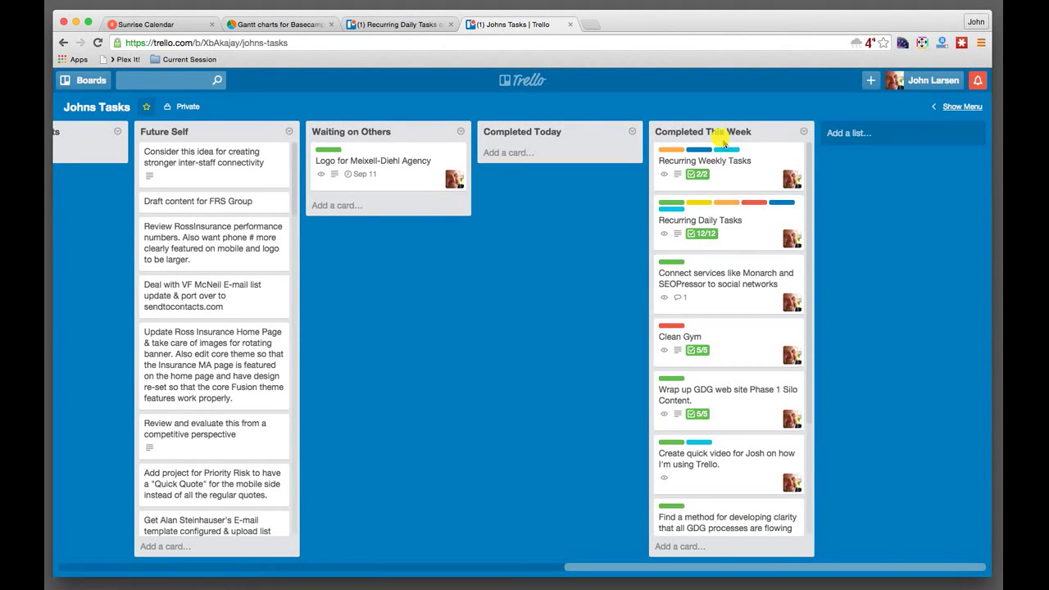
{"action": "left_click", "coordinate": [454, 180]}
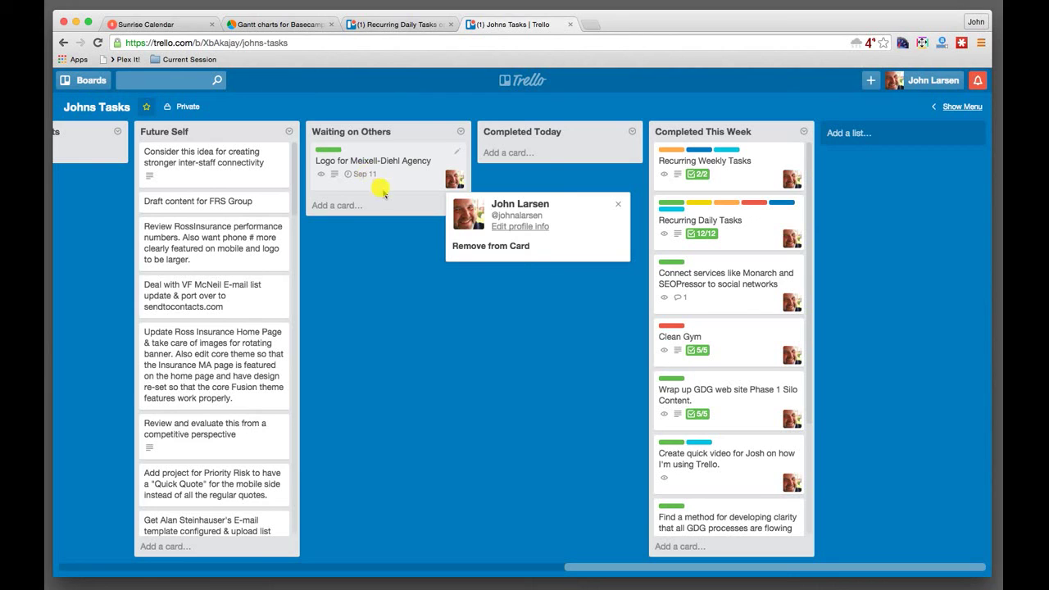
{"action": "left_click", "coordinate": [382, 186]}
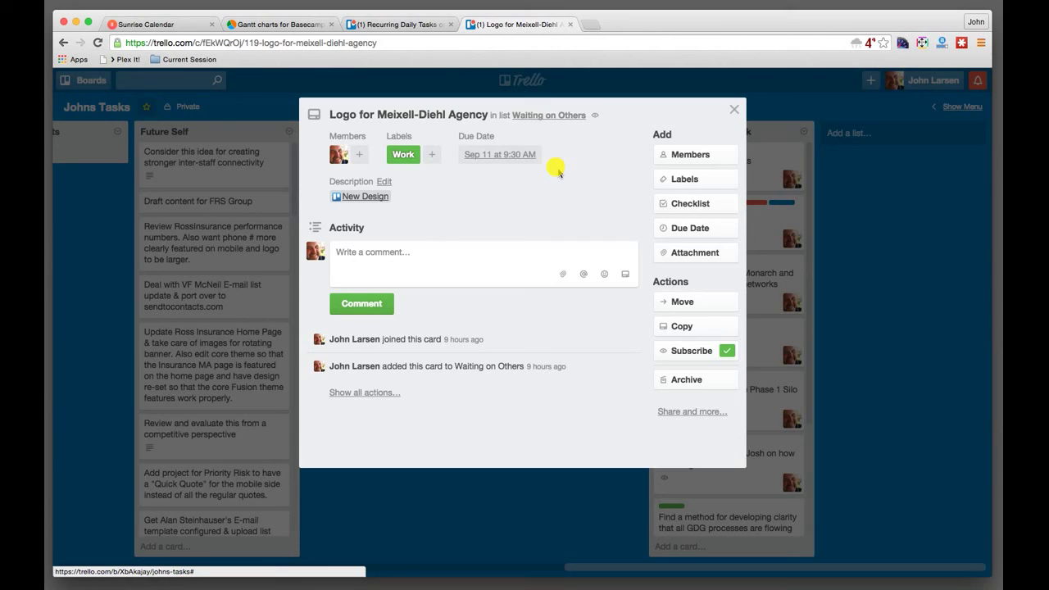
{"action": "left_click", "coordinate": [734, 109]}
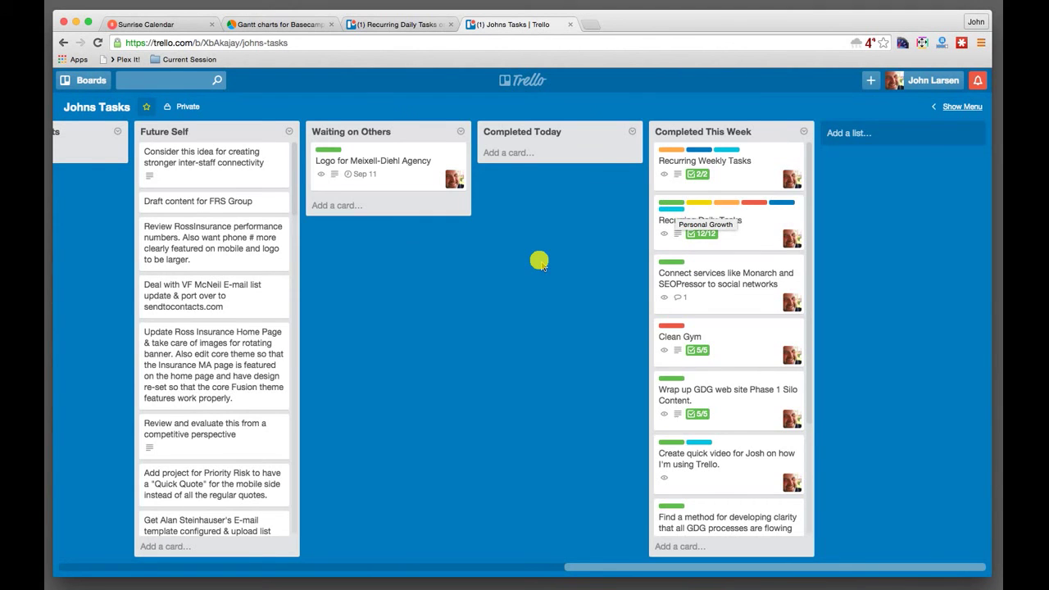
{"action": "scroll", "coordinate": [540, 262], "scroll_direction": "left", "scroll_amount": 10}
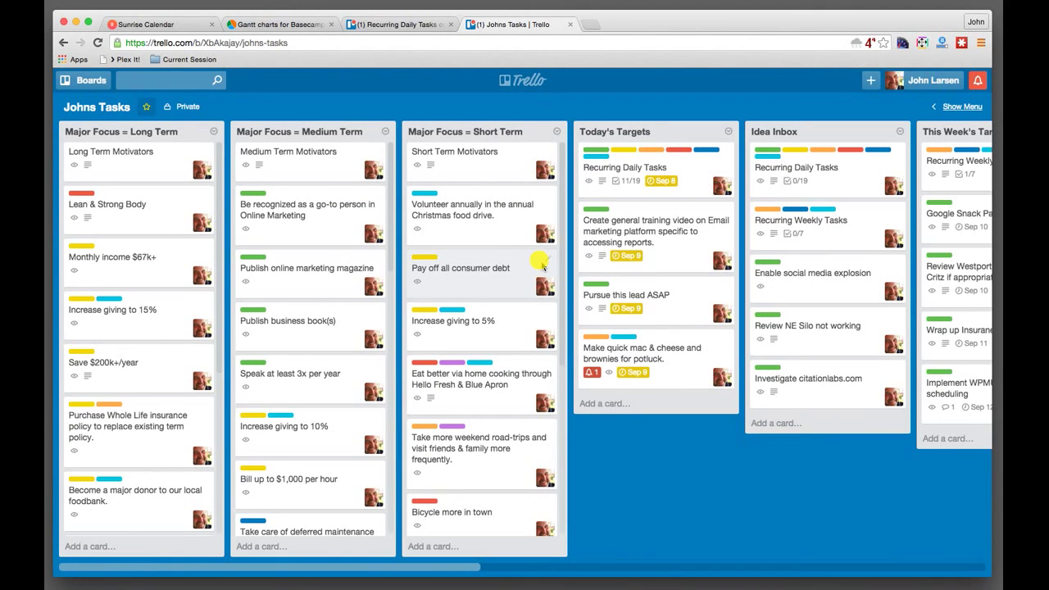